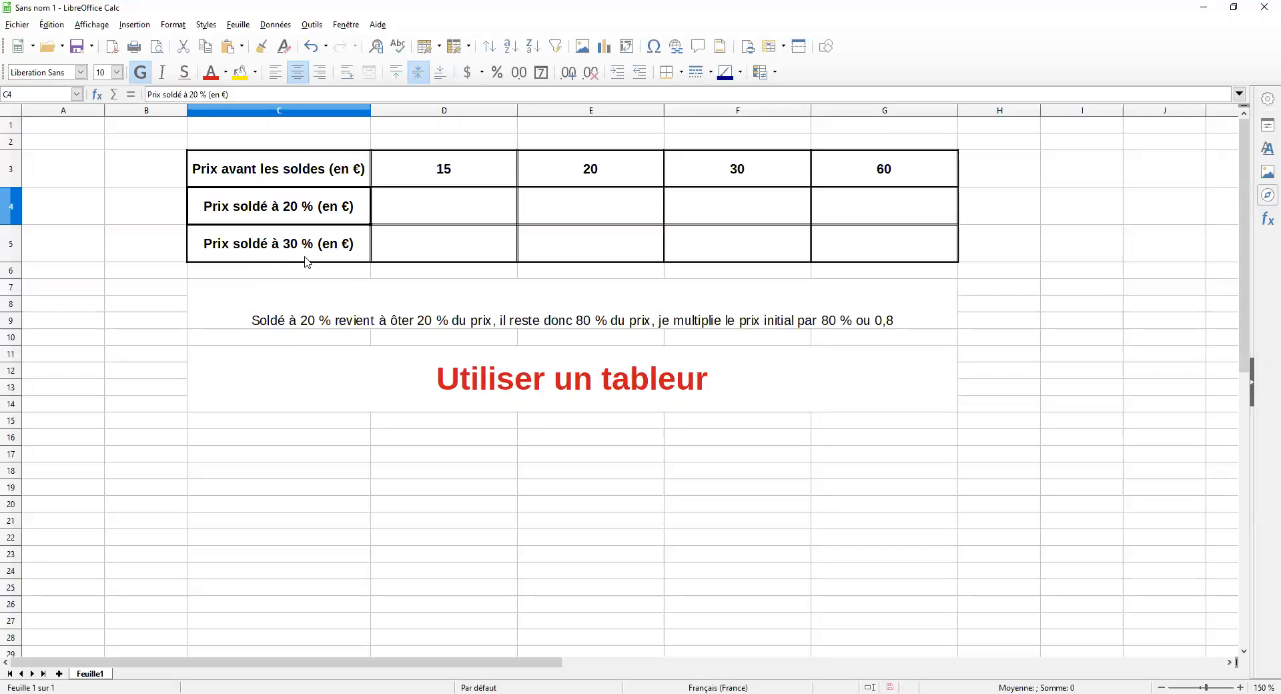
Step: Enter the formula =D3*0,8 in cell D4 to compute the 20 % discounted price of the first item
left_click(410, 208)
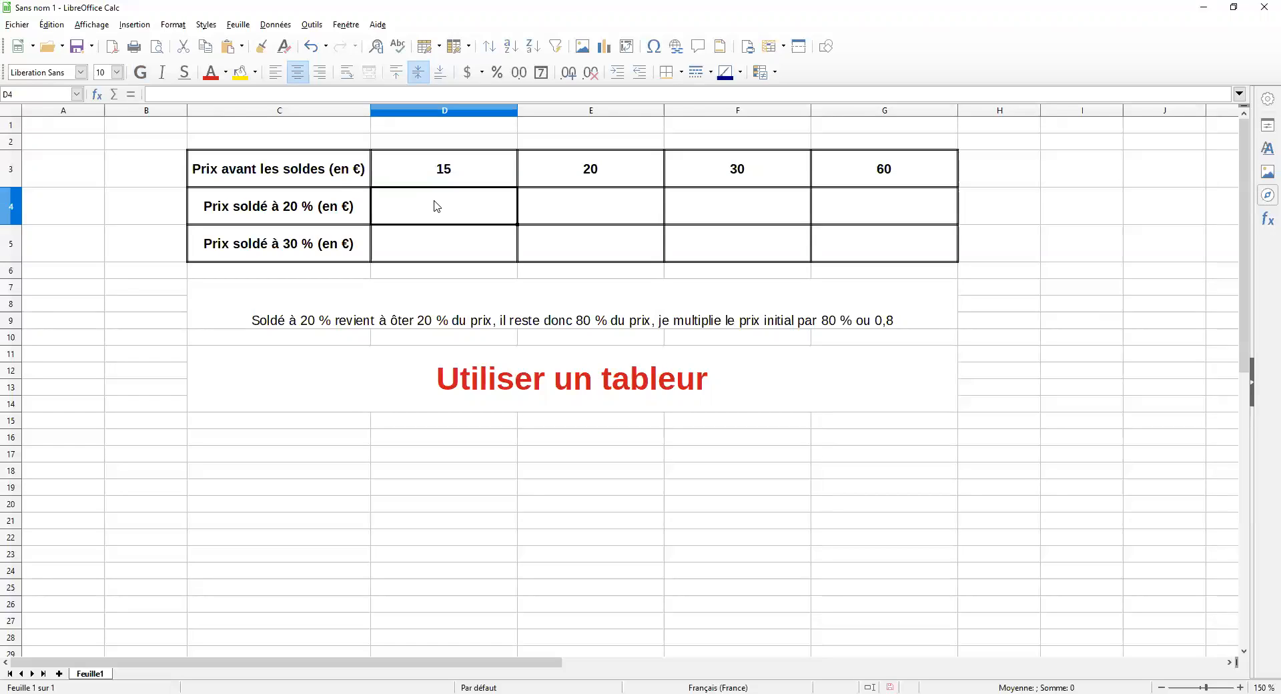
left_click(271, 93)
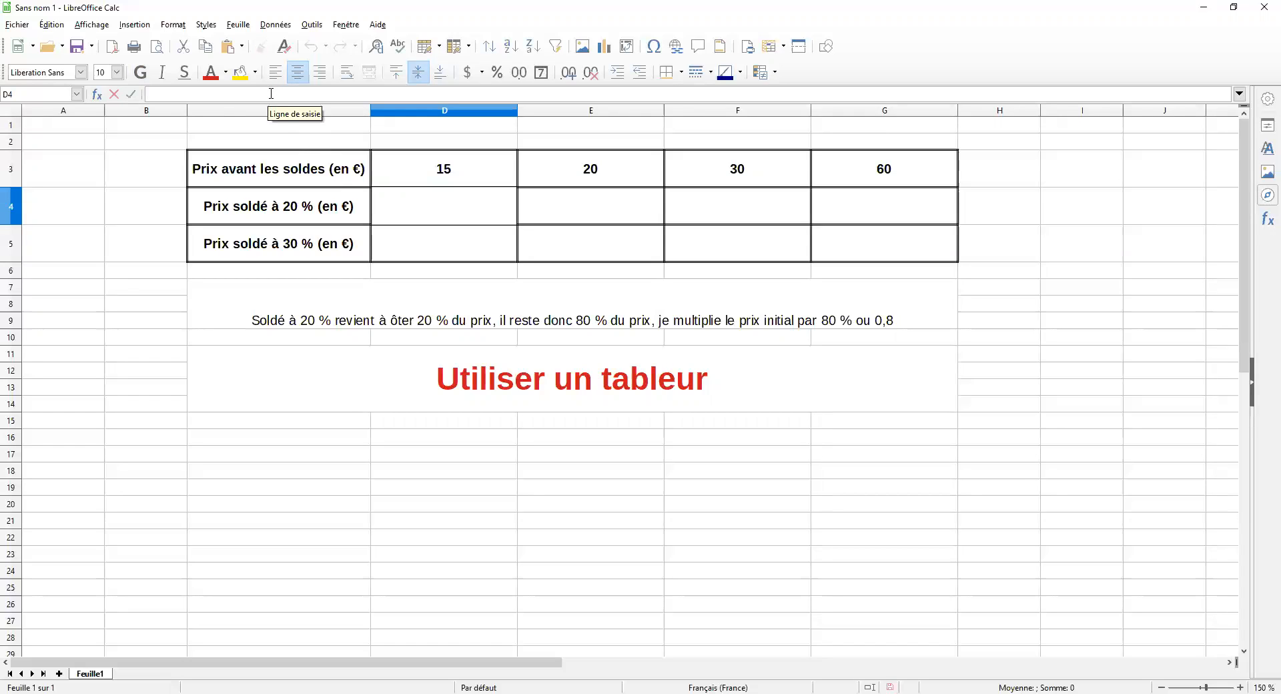
type("=")
left_click(207, 93)
left_click(419, 177)
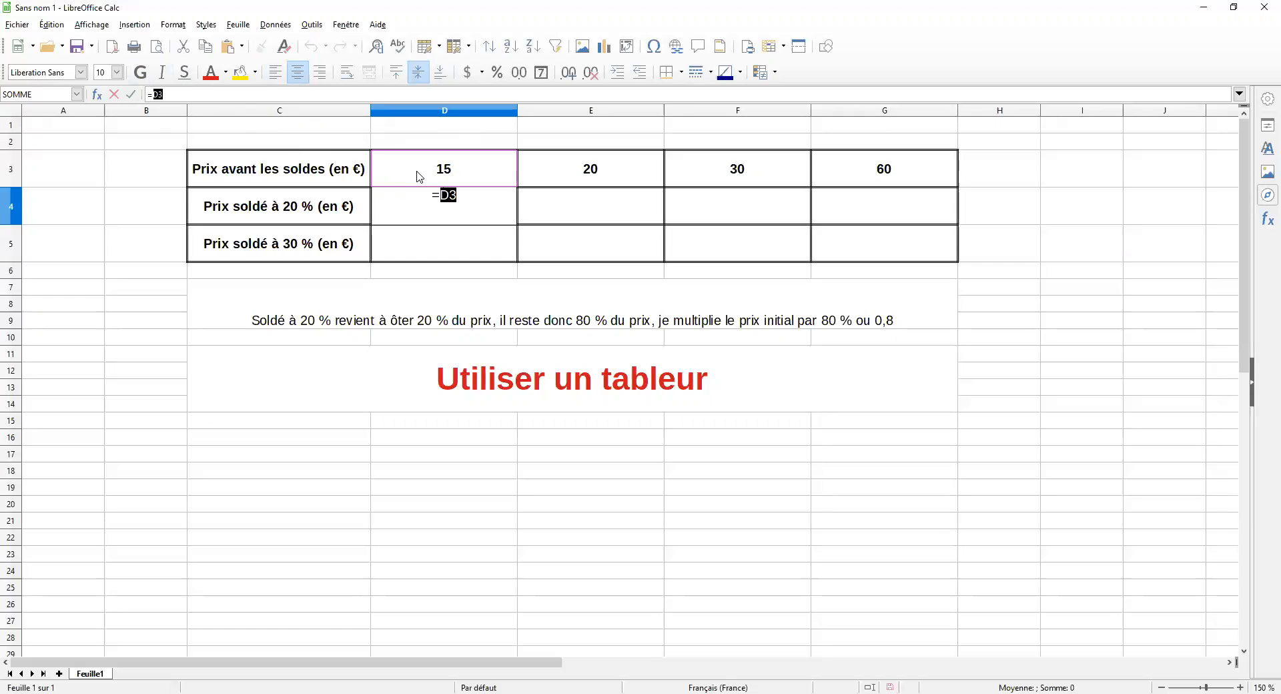
left_click(180, 93)
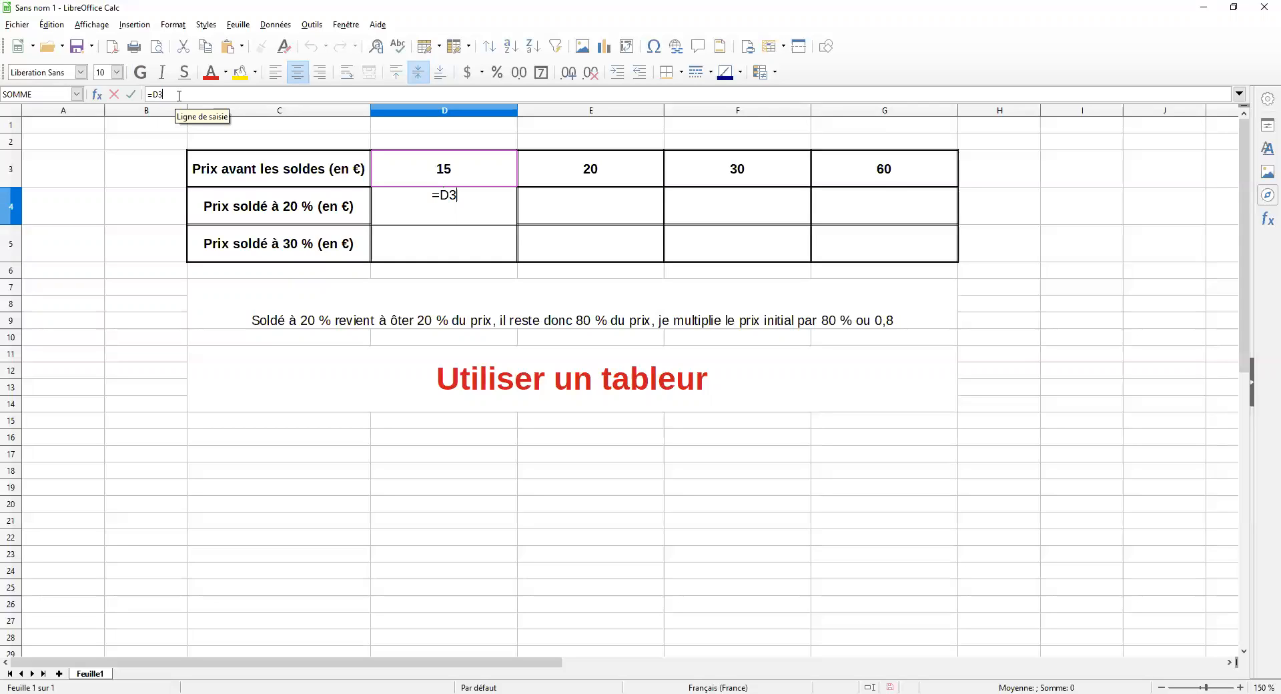
type("*")
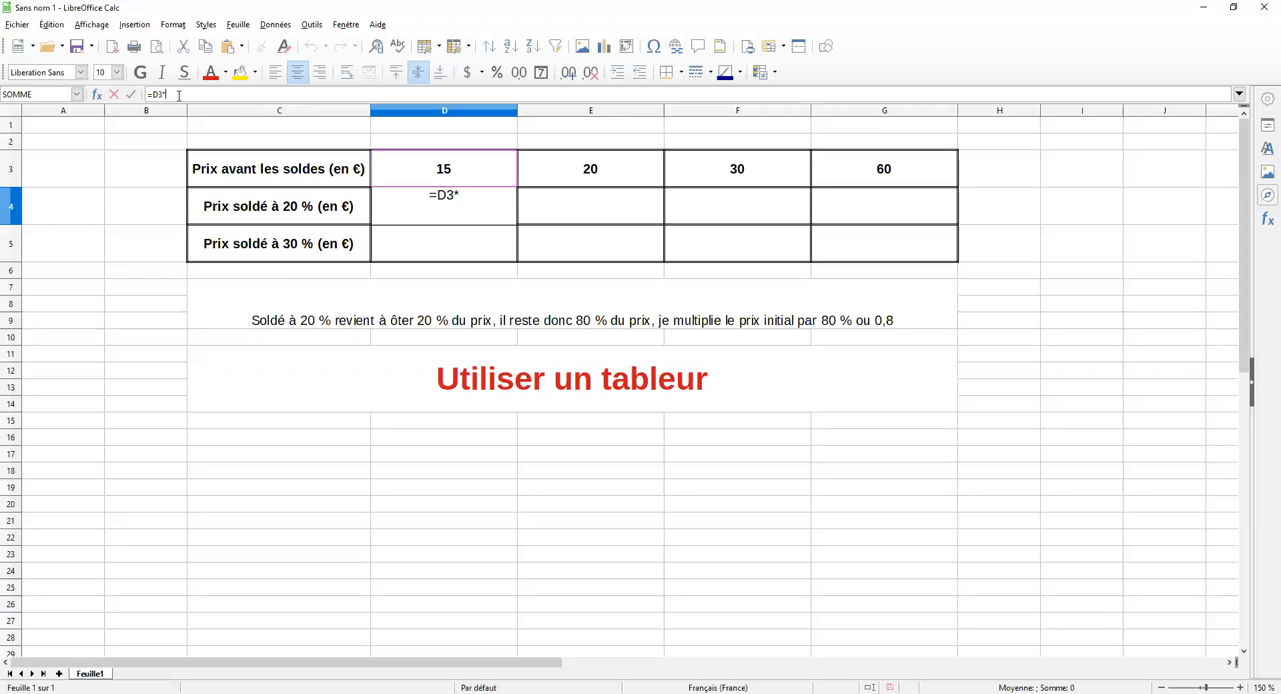
type("0,8")
key("Return")
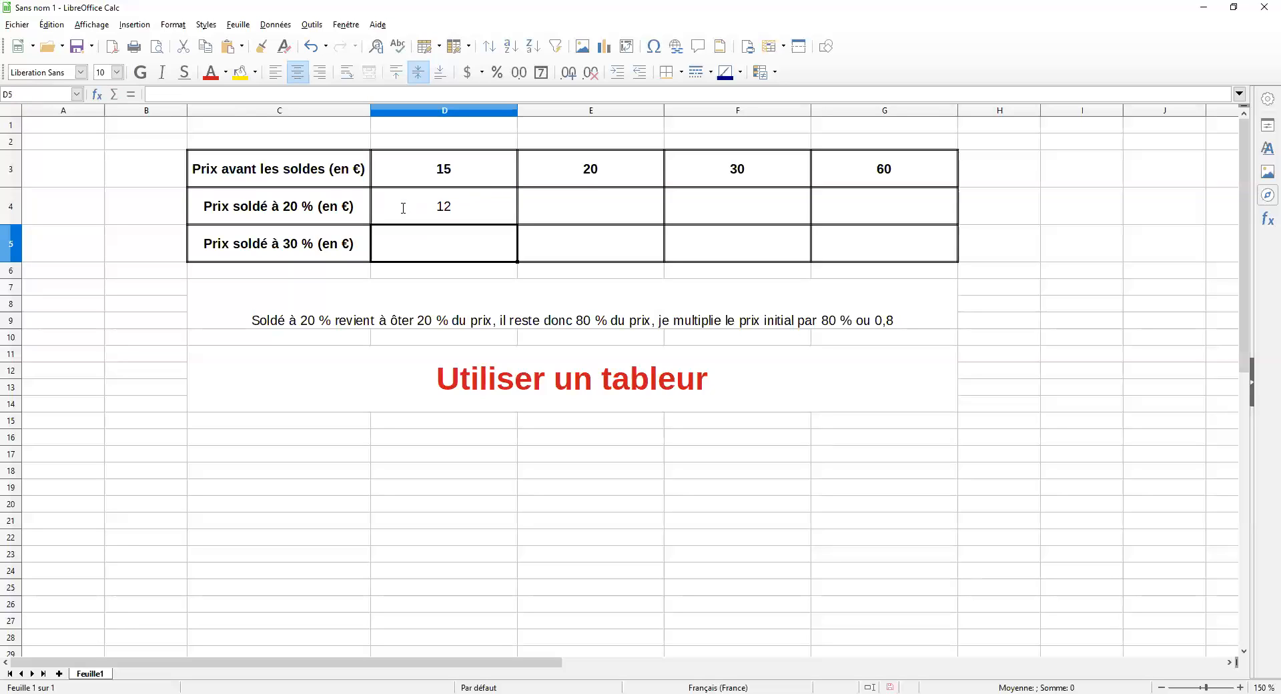
left_click(448, 212)
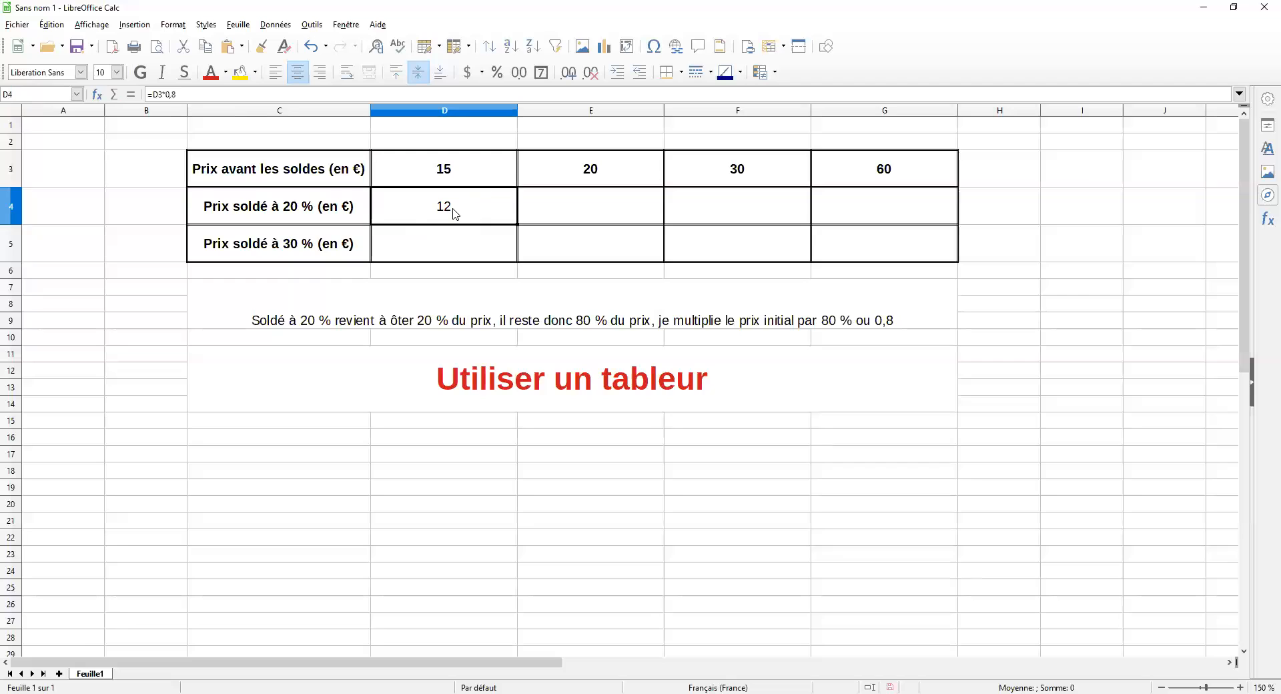
Step: Enter the formula =E3*0,8 in cell E4 for the second item's 20 % discounted price
left_click(577, 208)
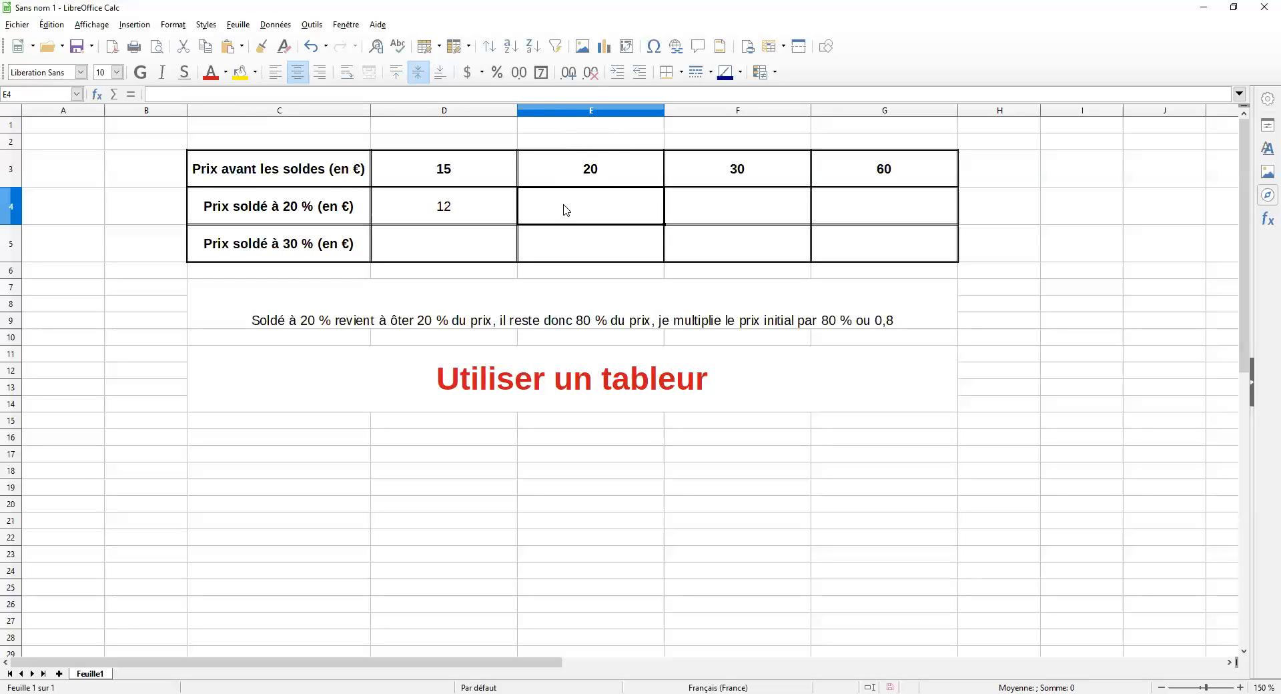
type("=")
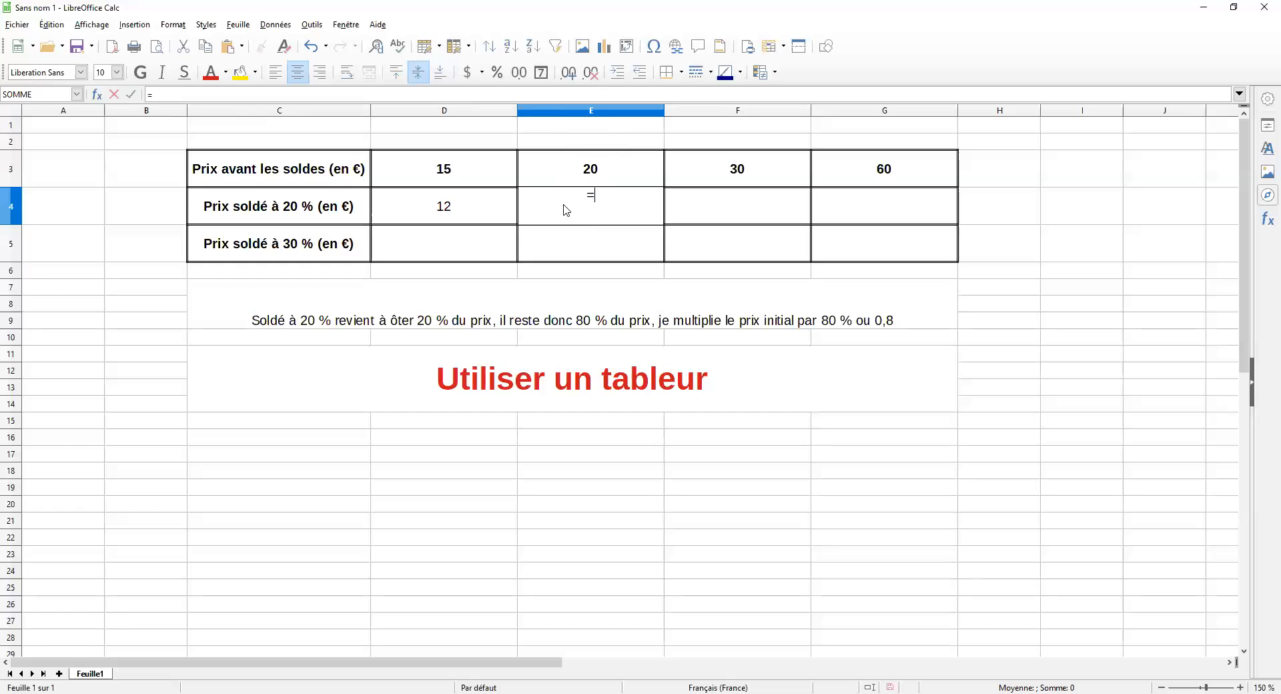
left_click(573, 171)
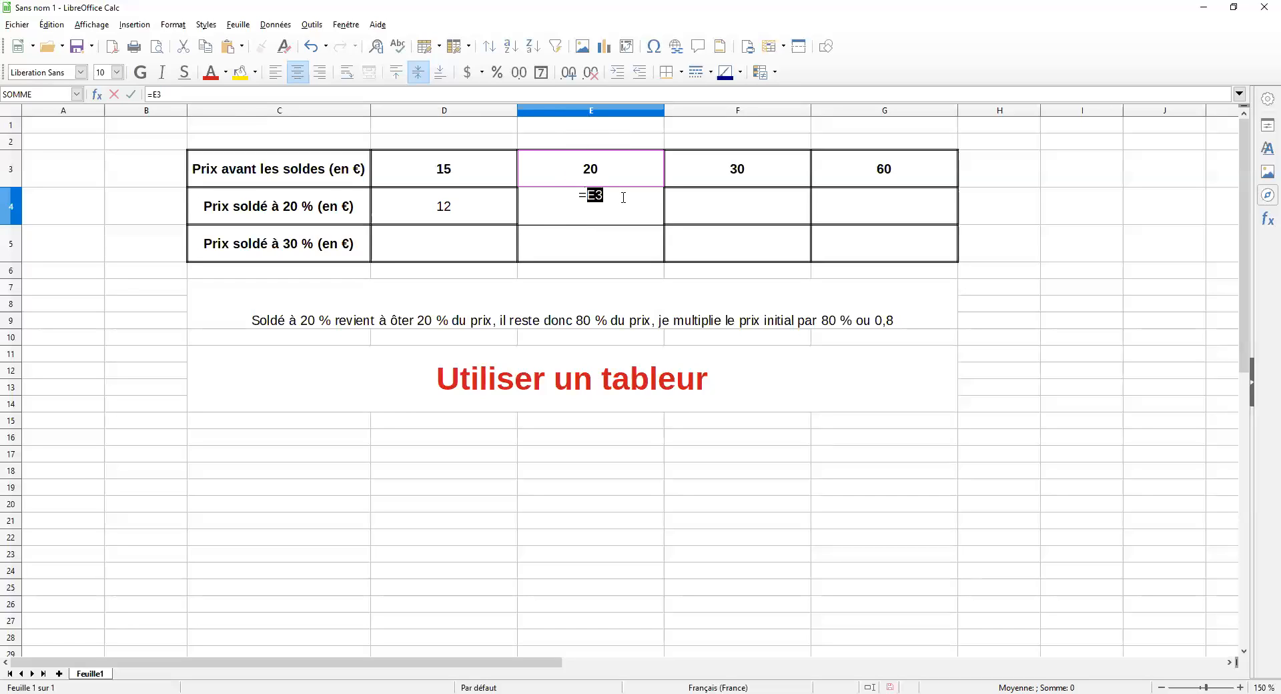
left_click(236, 94)
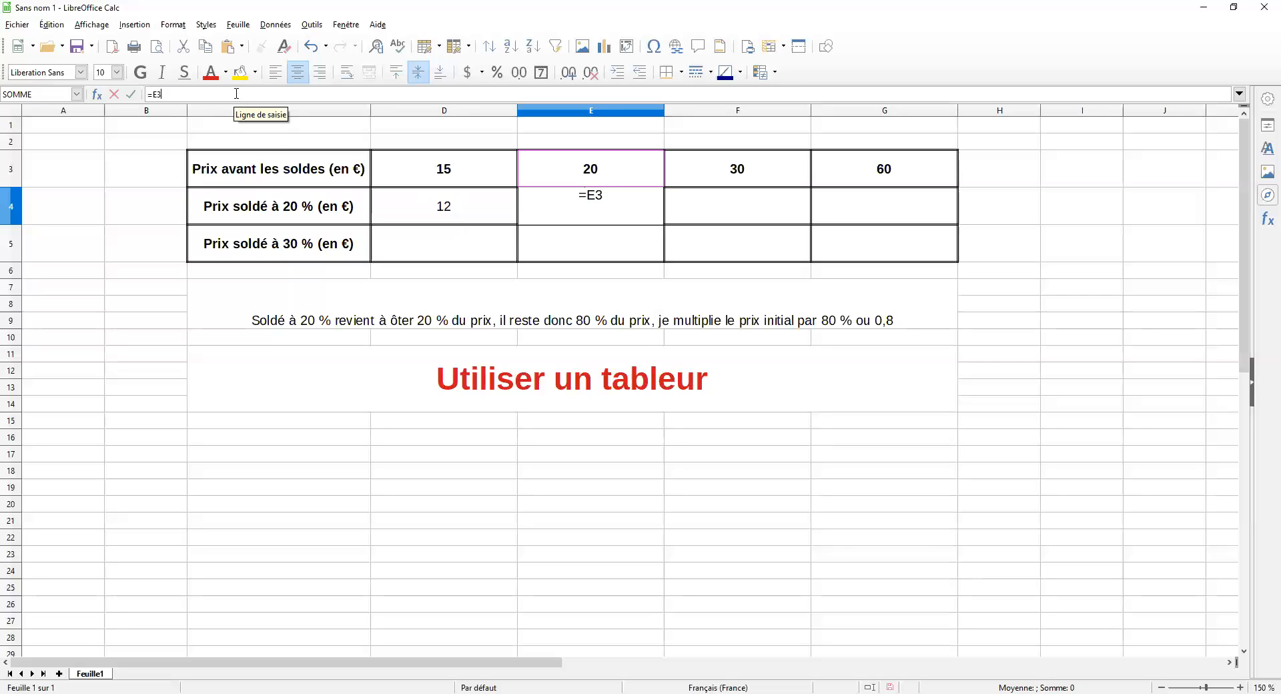
type("*0,8")
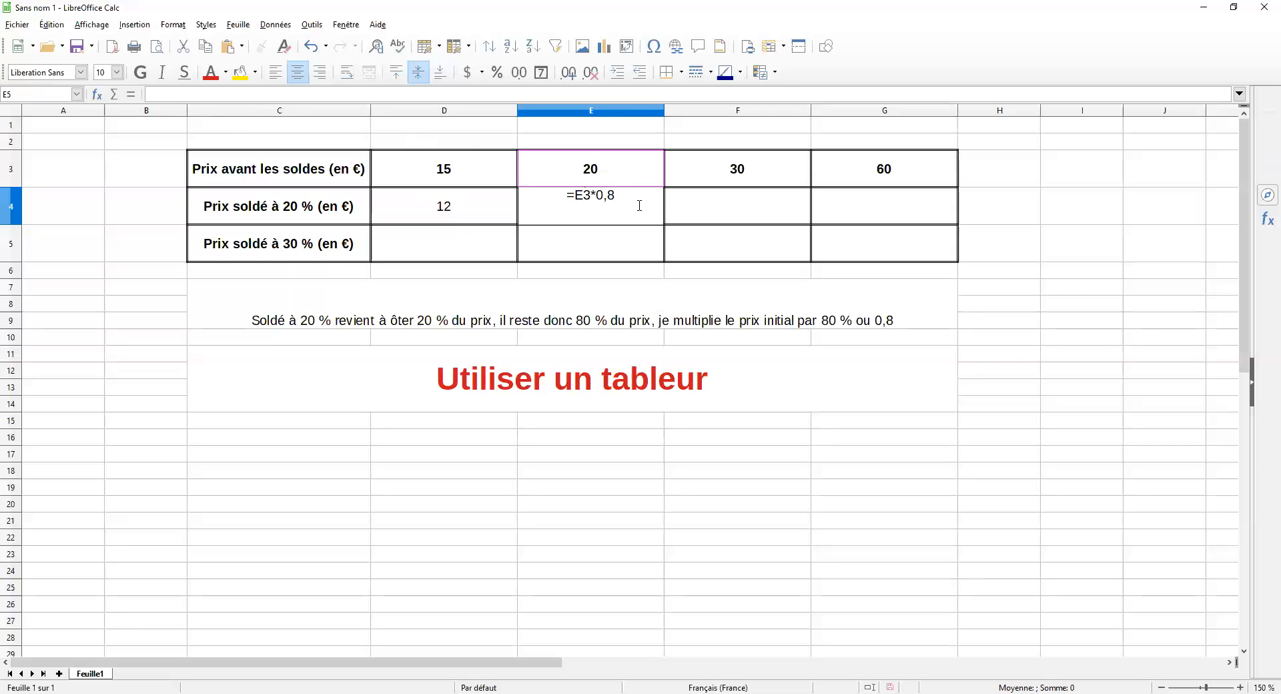
key("Return")
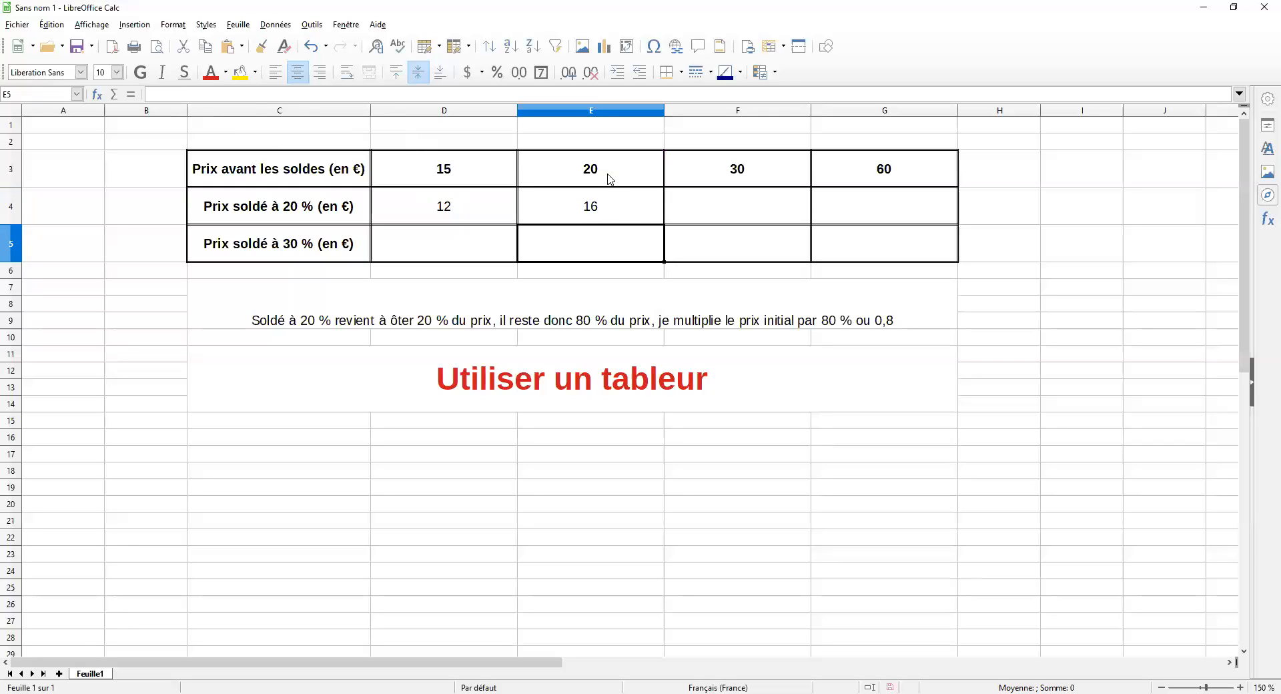
Step: Fill the formula from E4 across to G4 and check the copied formulas in F4 and G4
left_click(612, 212)
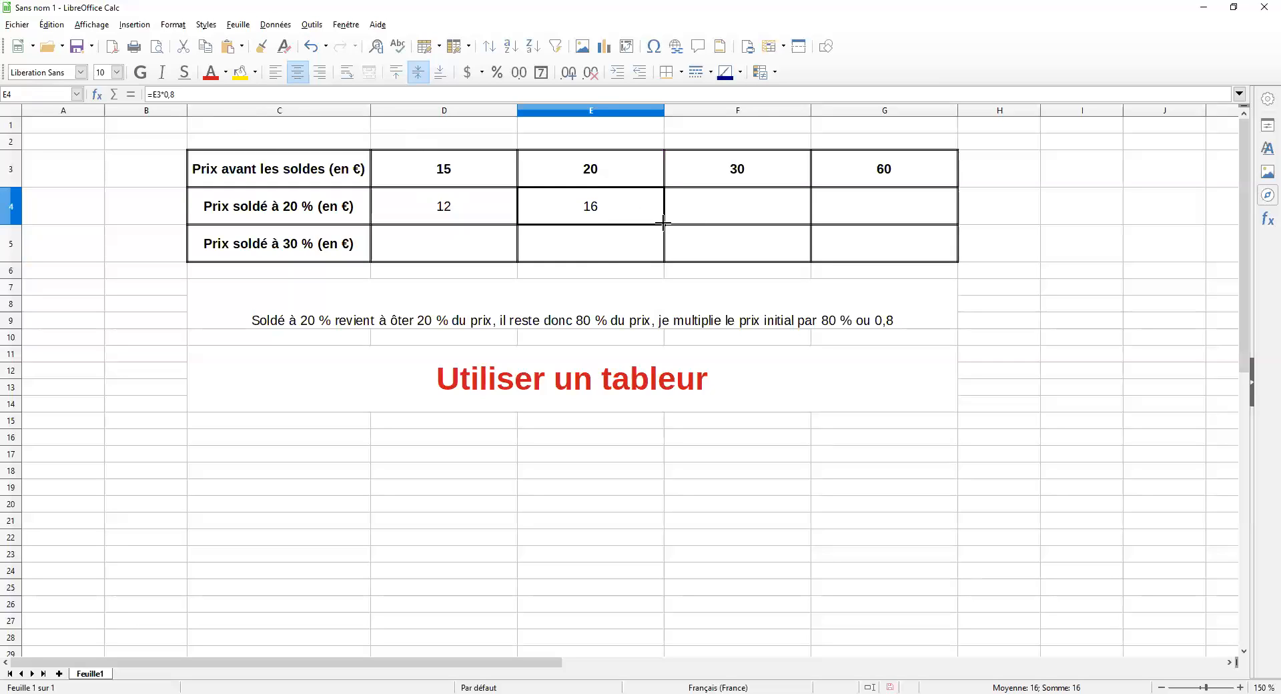
left_click_drag(663, 223, 912, 224)
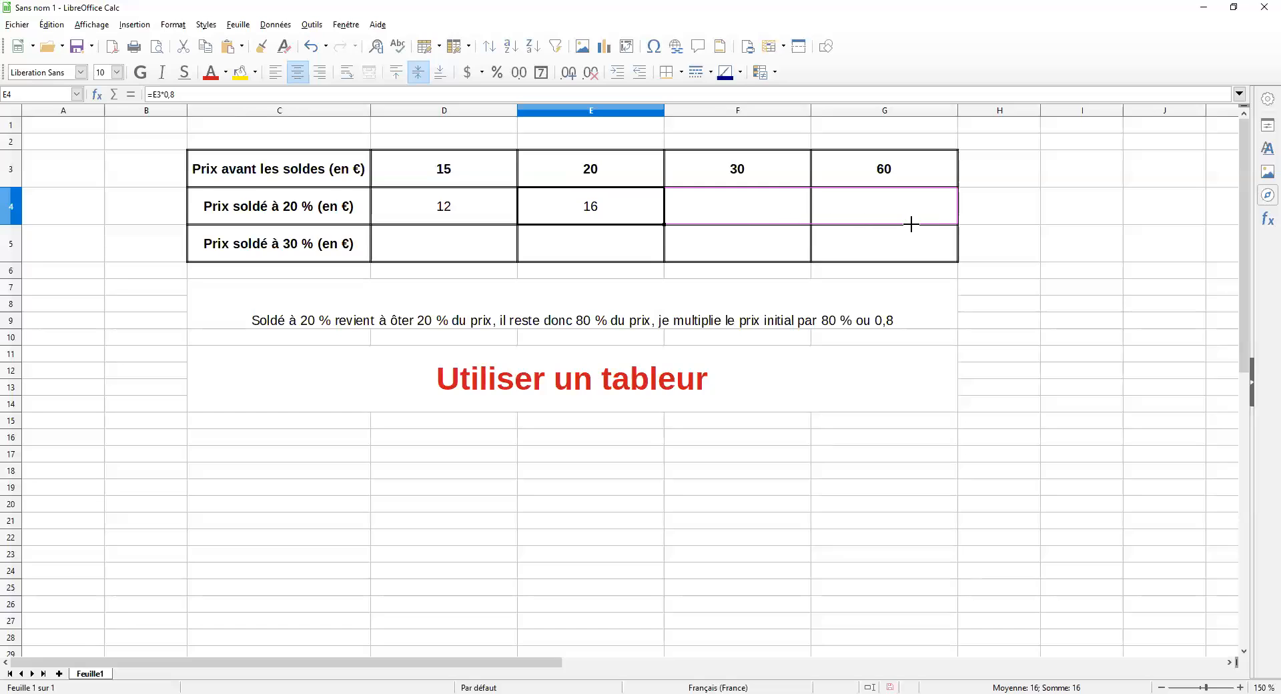
left_click_drag(912, 224, 912, 224)
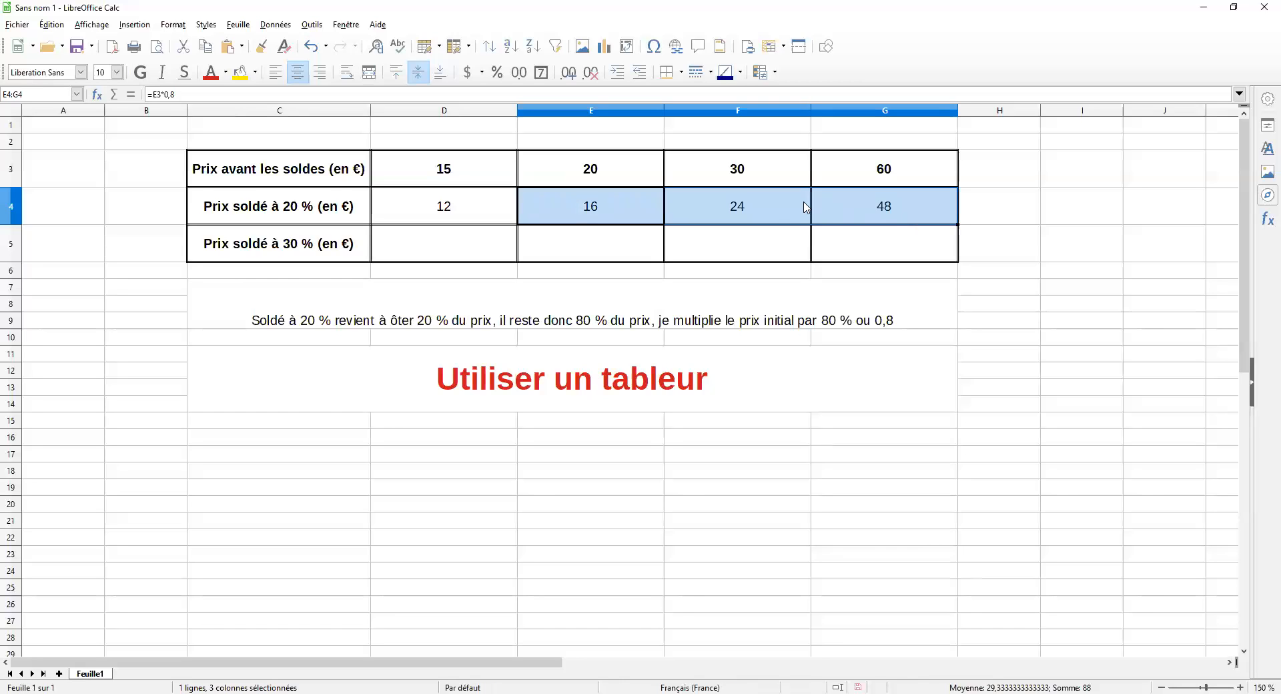
left_click(777, 204)
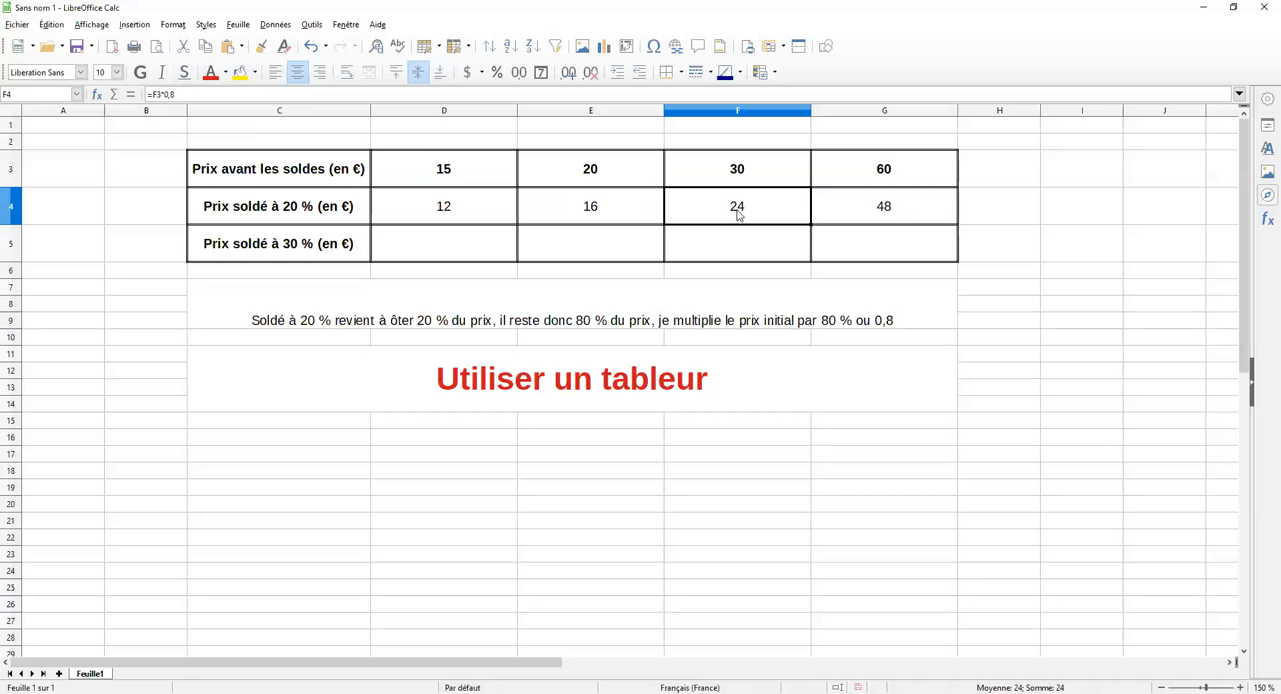
left_click(848, 214)
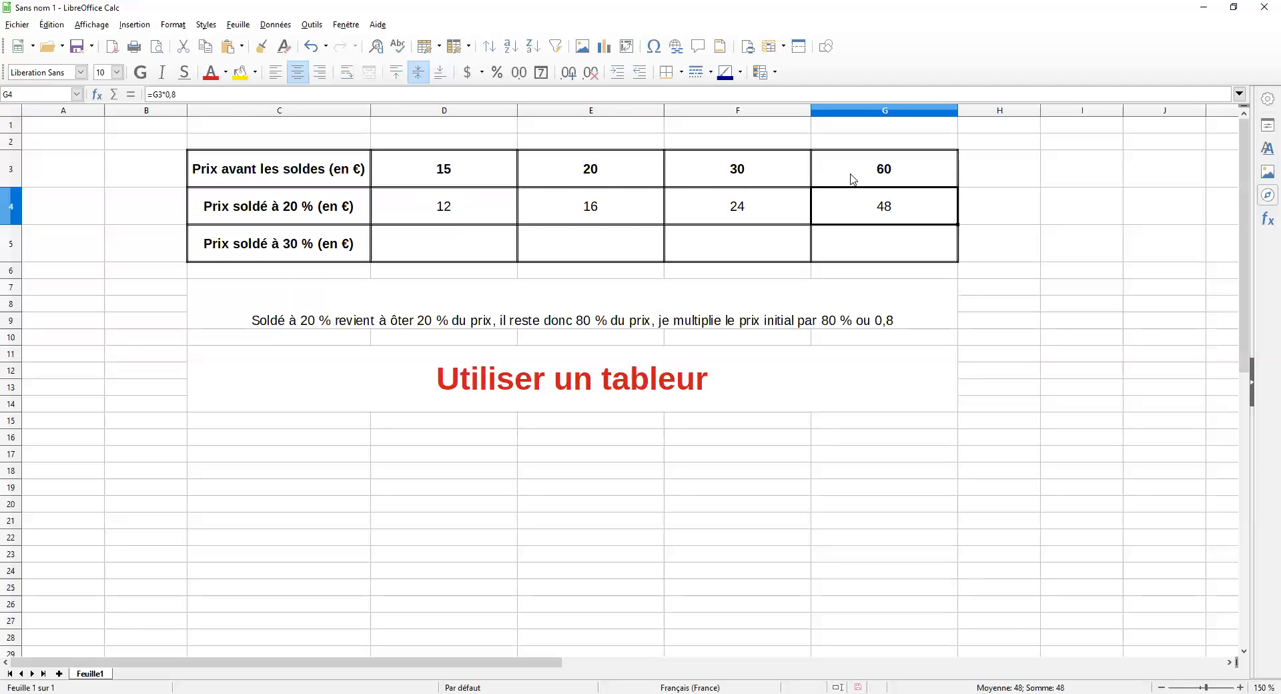
Step: Enter the formula =D3*0,7 in cell D5 to compute the first item's 30 % discounted price
left_click(439, 245)
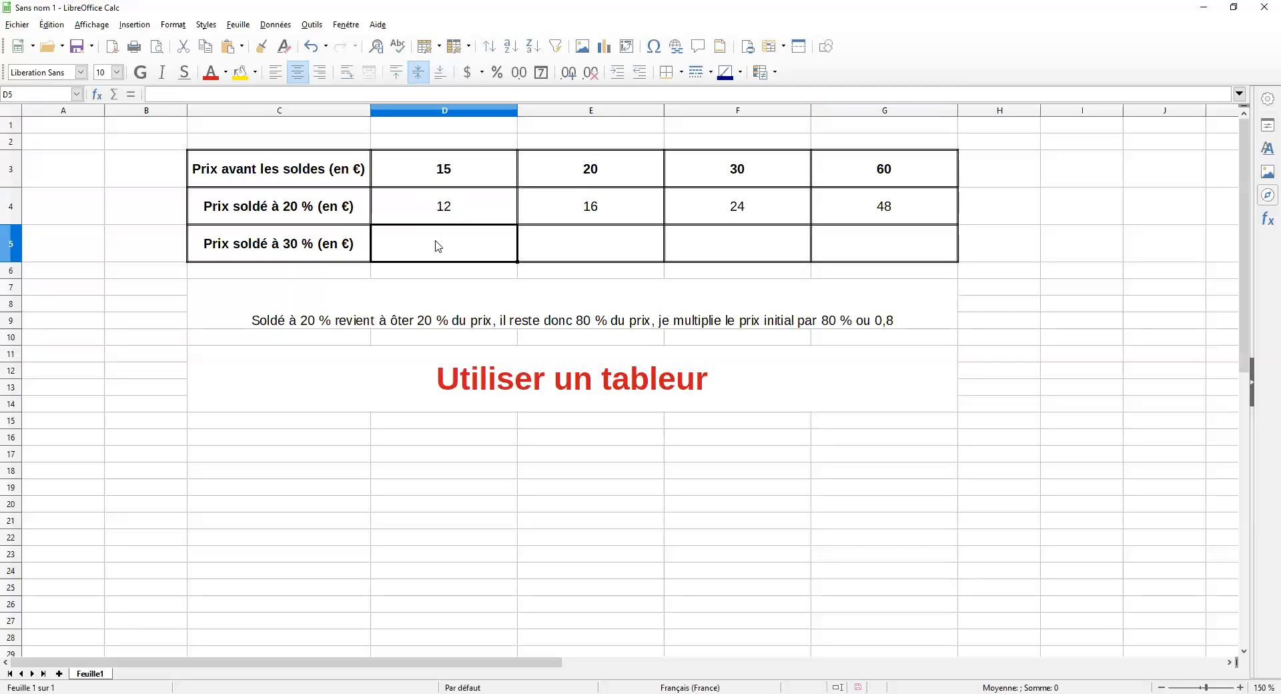
left_click(209, 95)
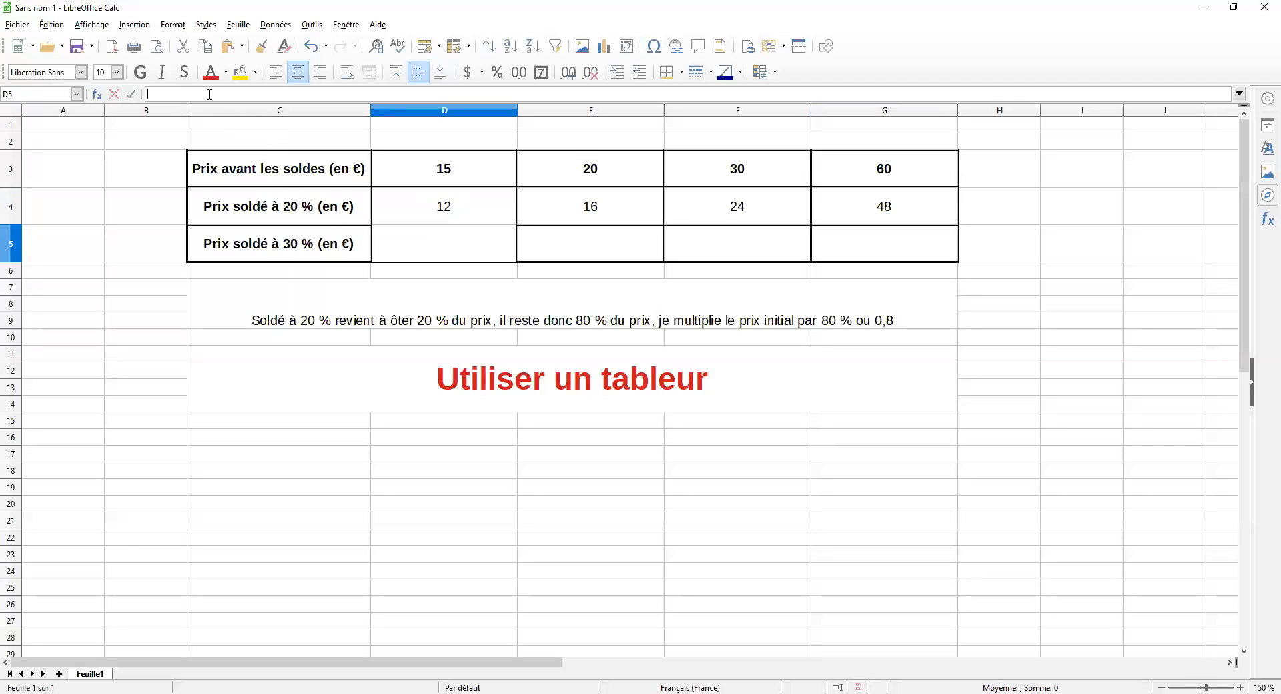
type("=")
left_click(426, 171)
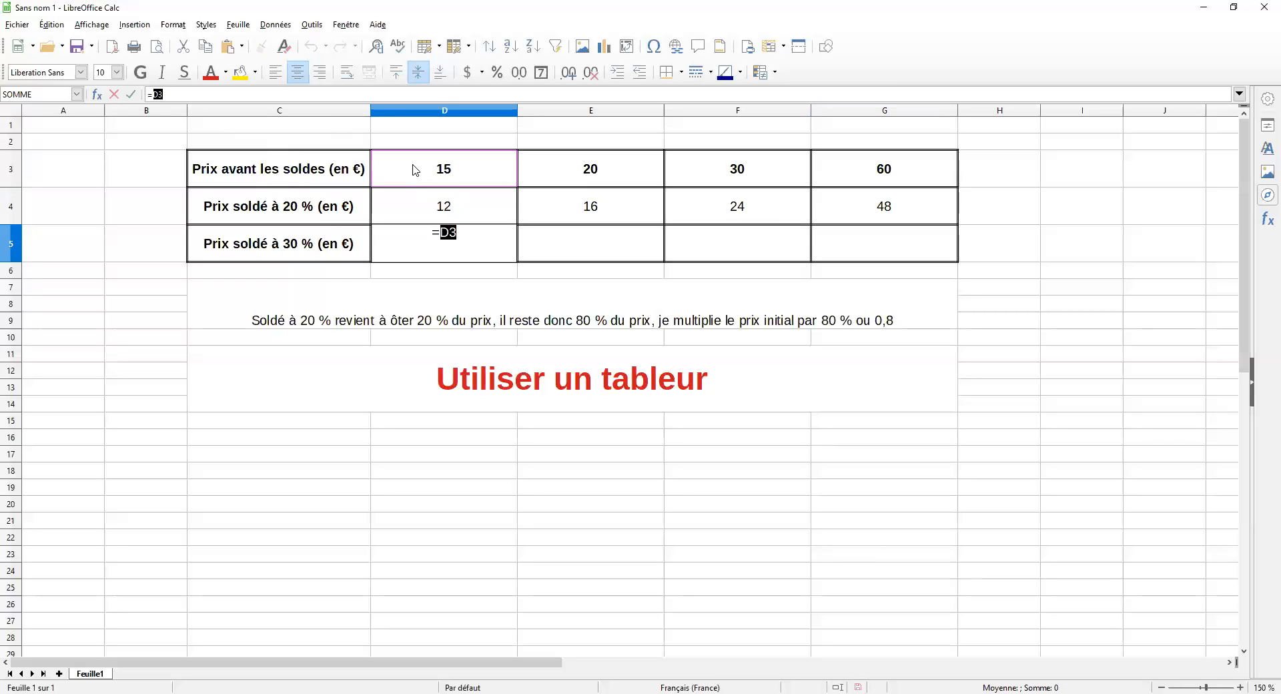
type("*0,7")
key("Return")
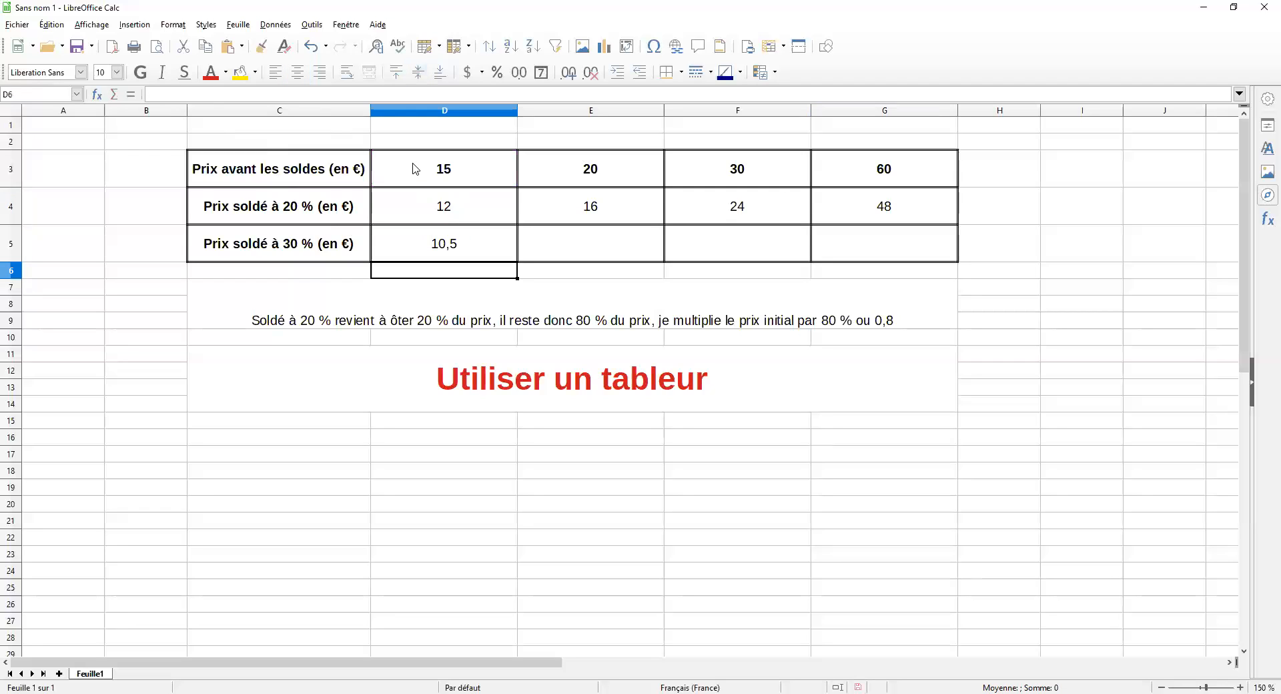
Step: Fill the formula from D5 across to G5 and check the copied formulas in E5, F5 and G5
left_click(398, 250)
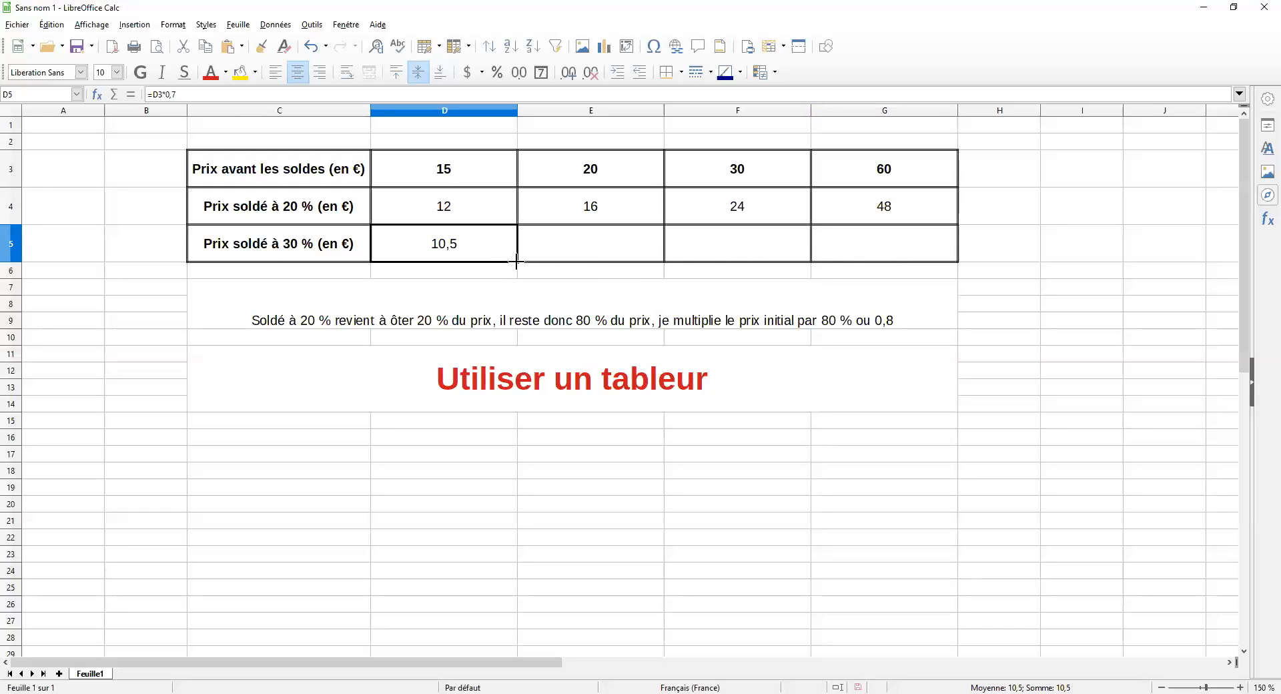
left_click_drag(516, 261, 905, 261)
left_click(567, 245)
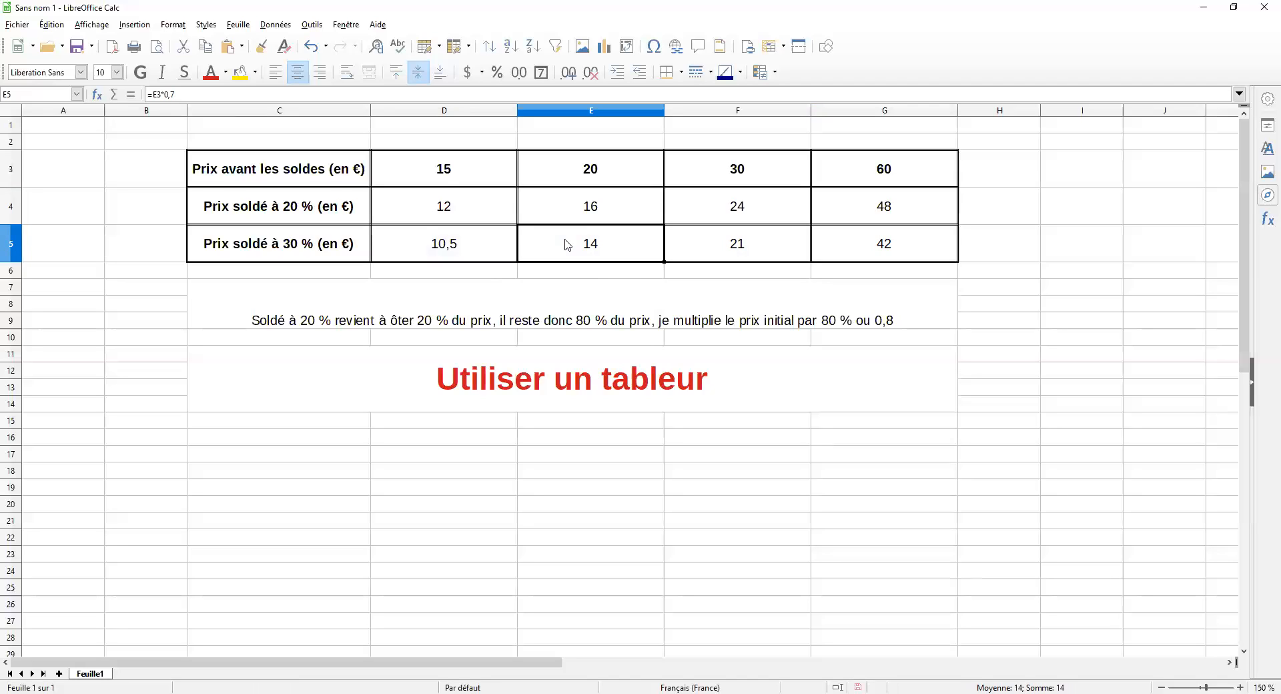
left_click(706, 245)
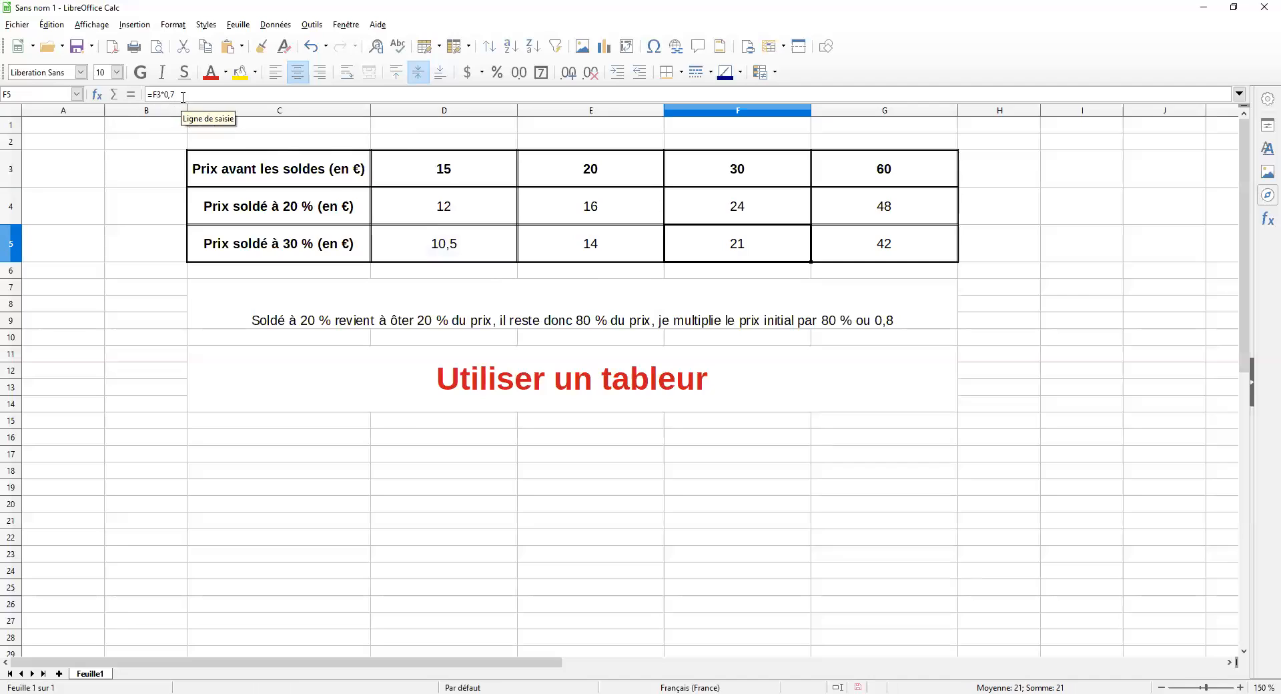
left_click(851, 253)
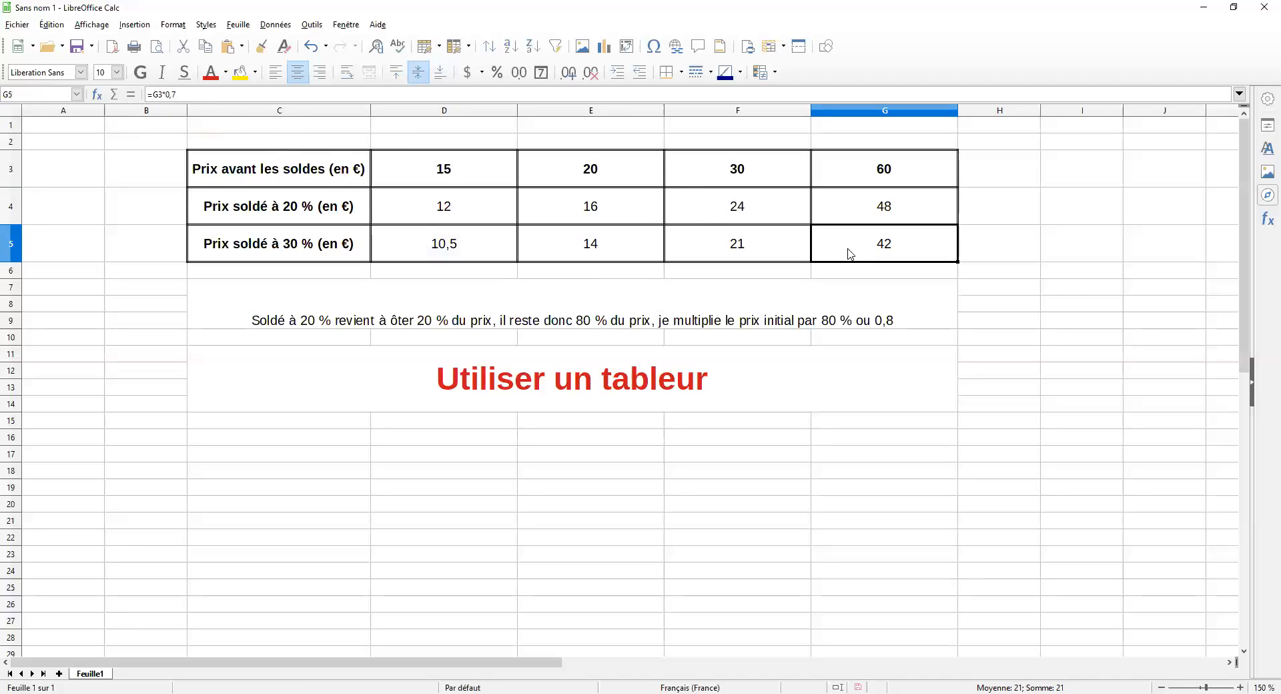